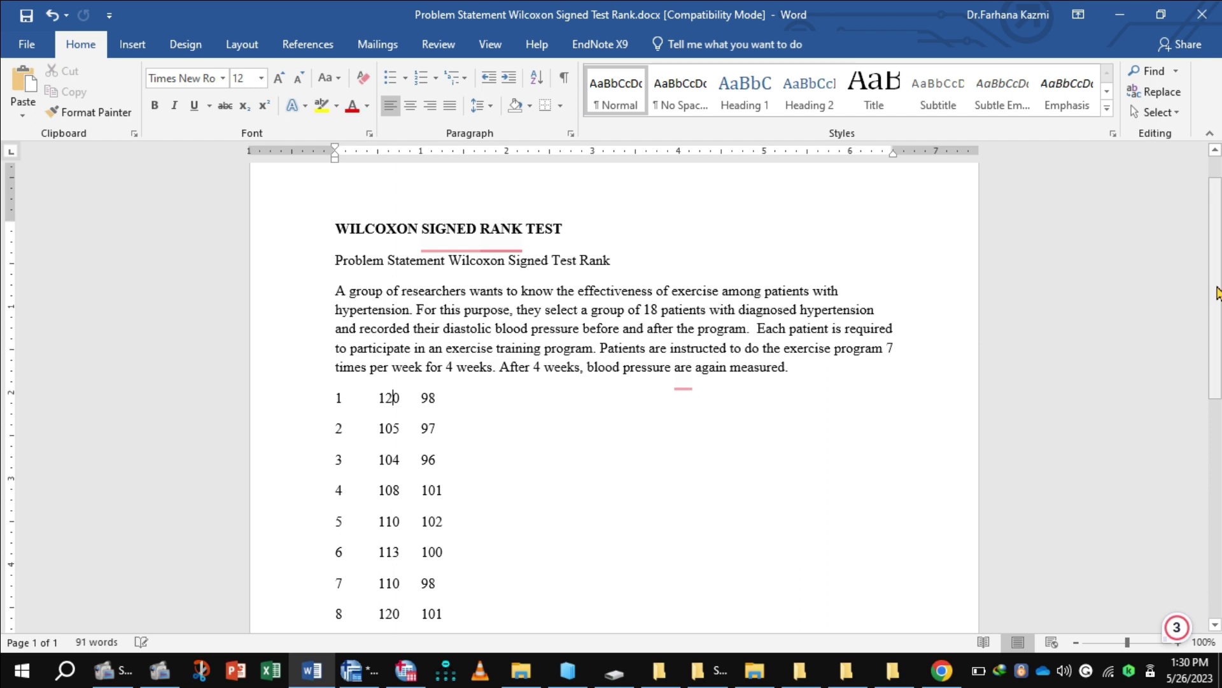
scroll(1218, 291, "down", 3)
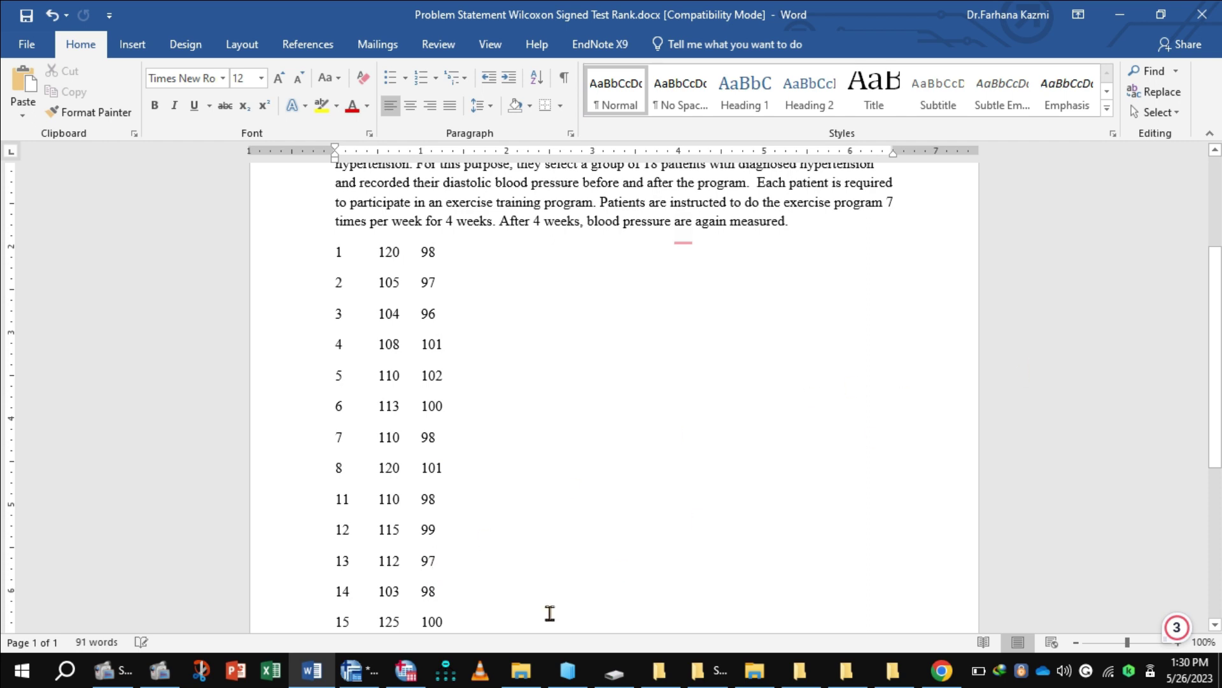
- Switch to SPSS to view the blood pressure data file's variable definitions
left_click(407, 668)
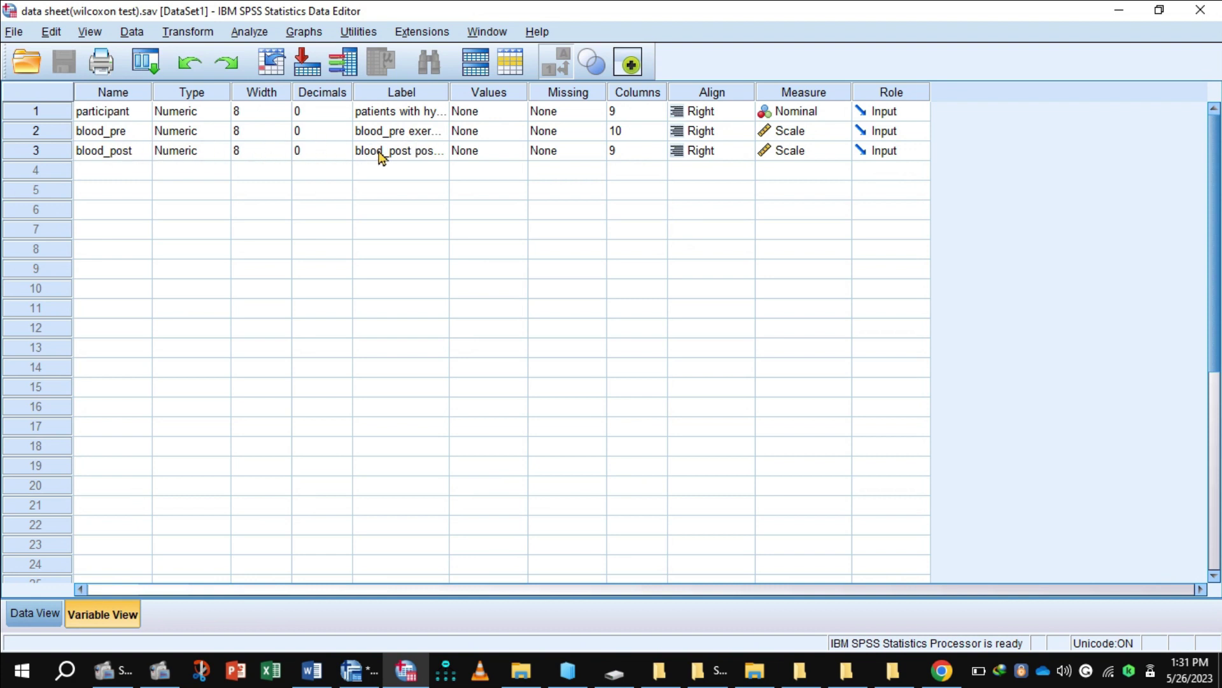
- Set blood_pre and blood_post to Ordinal measure, then show the participants' data values
left_click(827, 139)
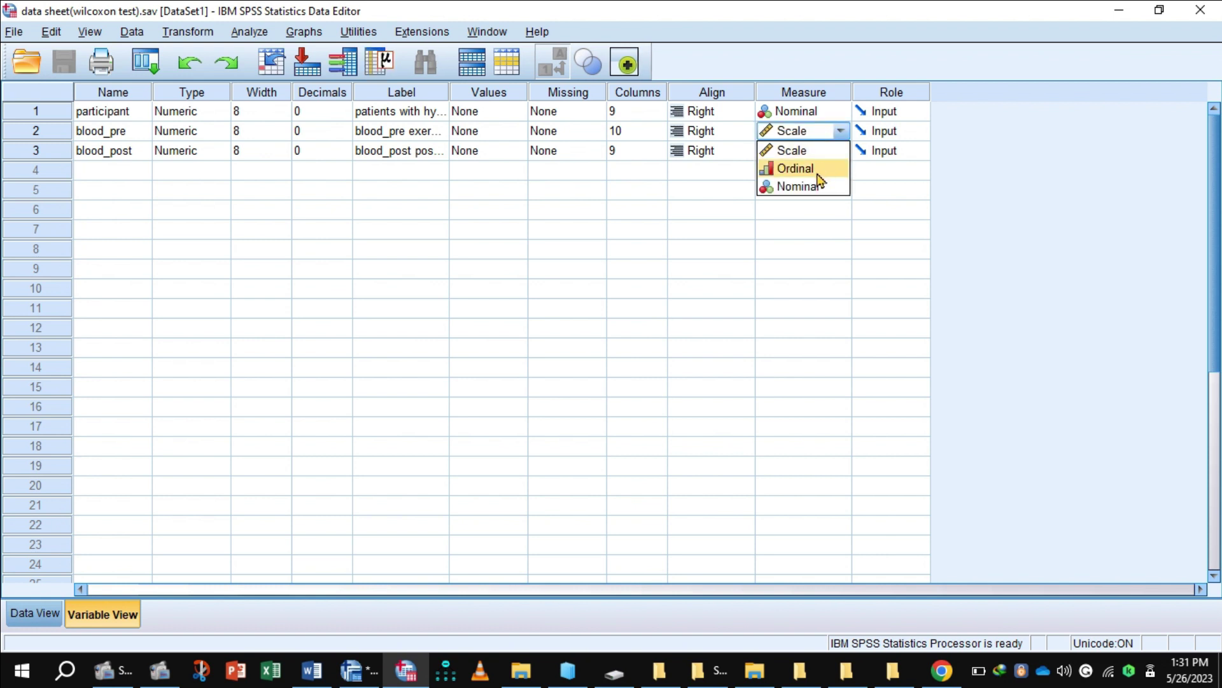
left_click(817, 168)
left_click(844, 154)
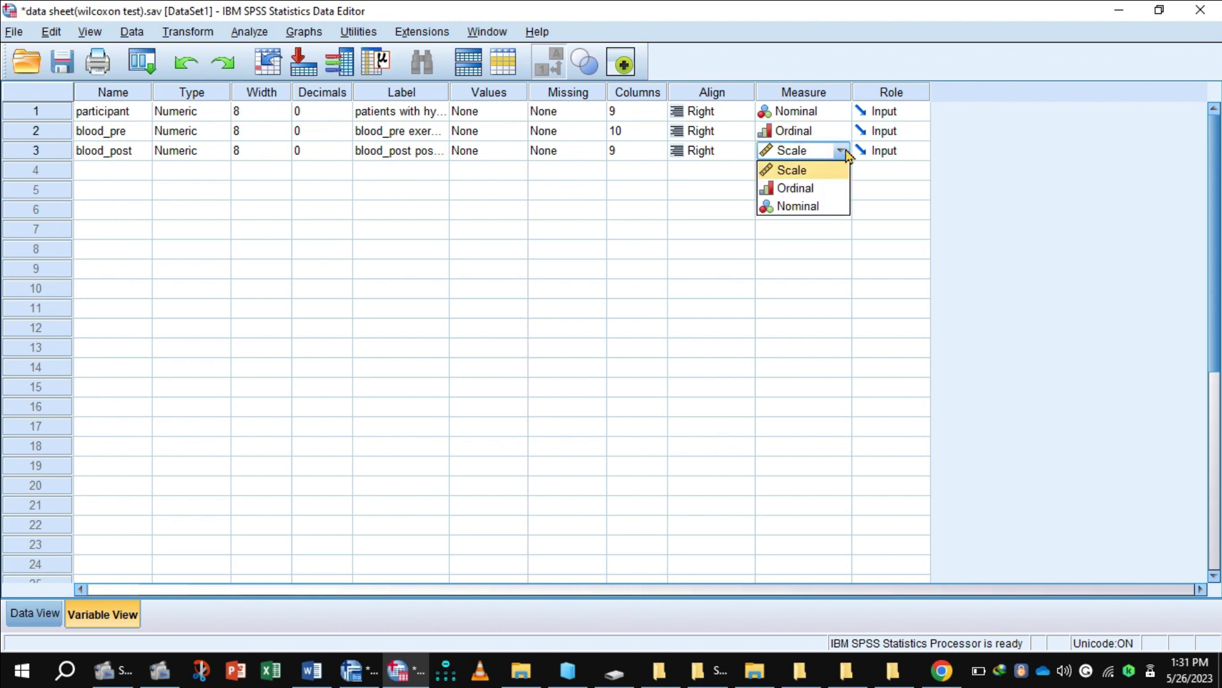
left_click(817, 191)
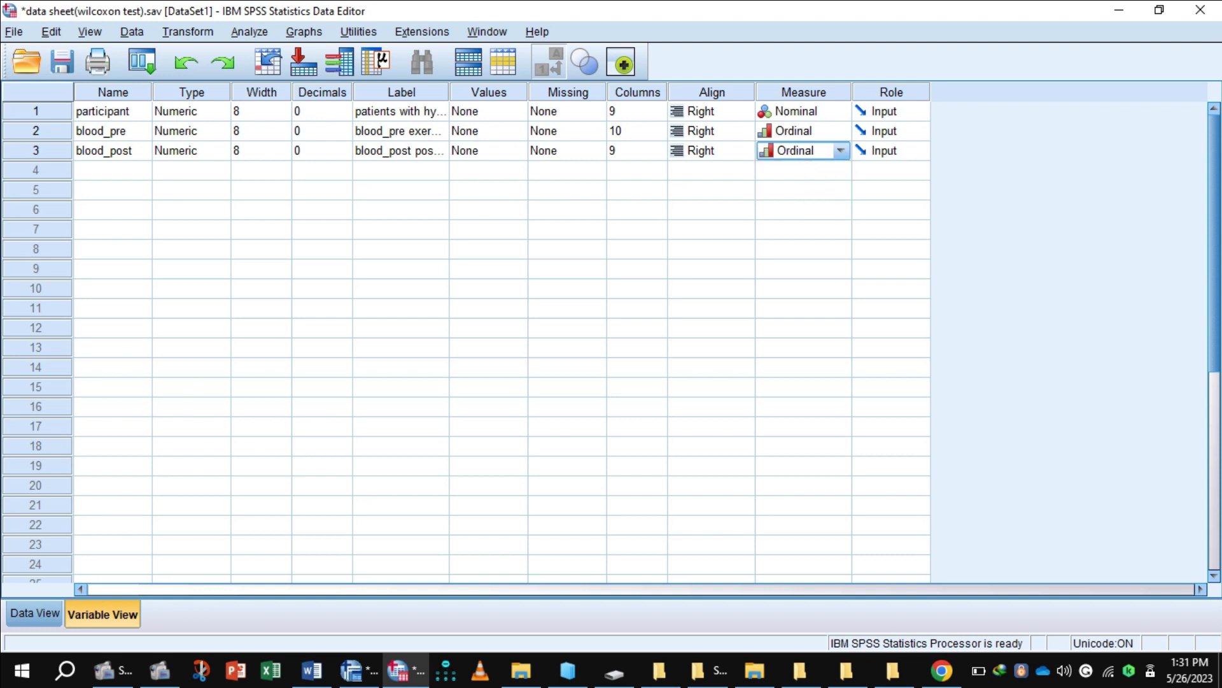
left_click(33, 612)
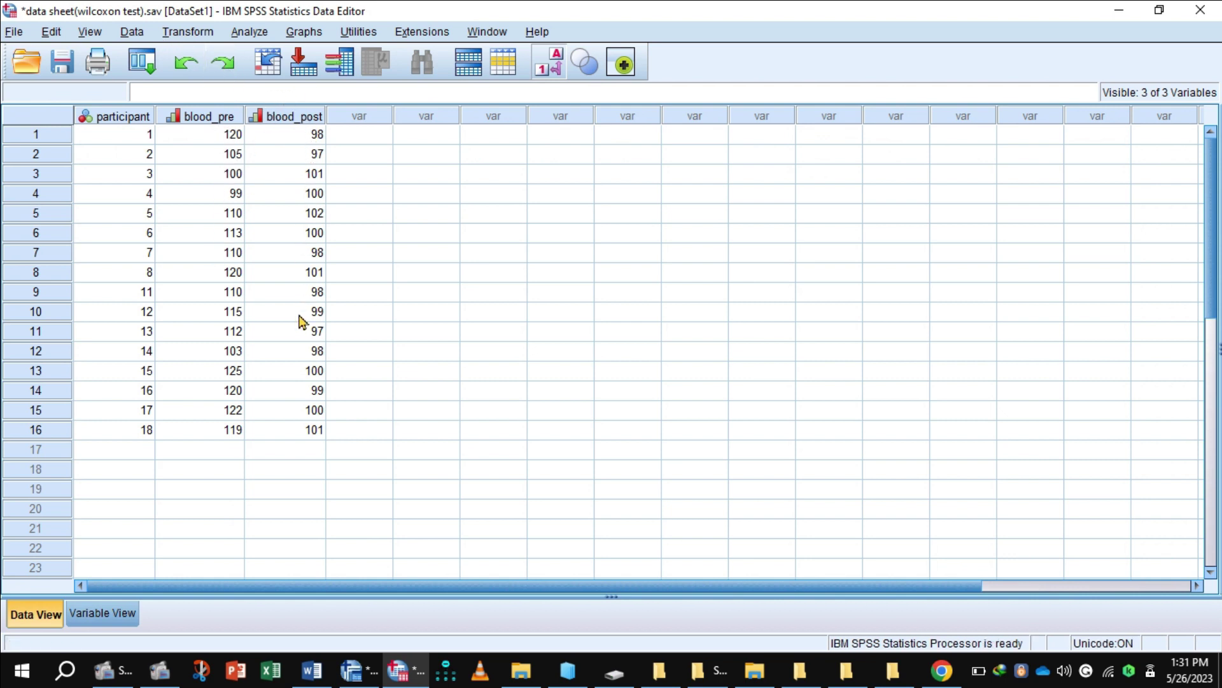
- Go to the Analyze menu for the two-related-samples nonparametric test
left_click(256, 35)
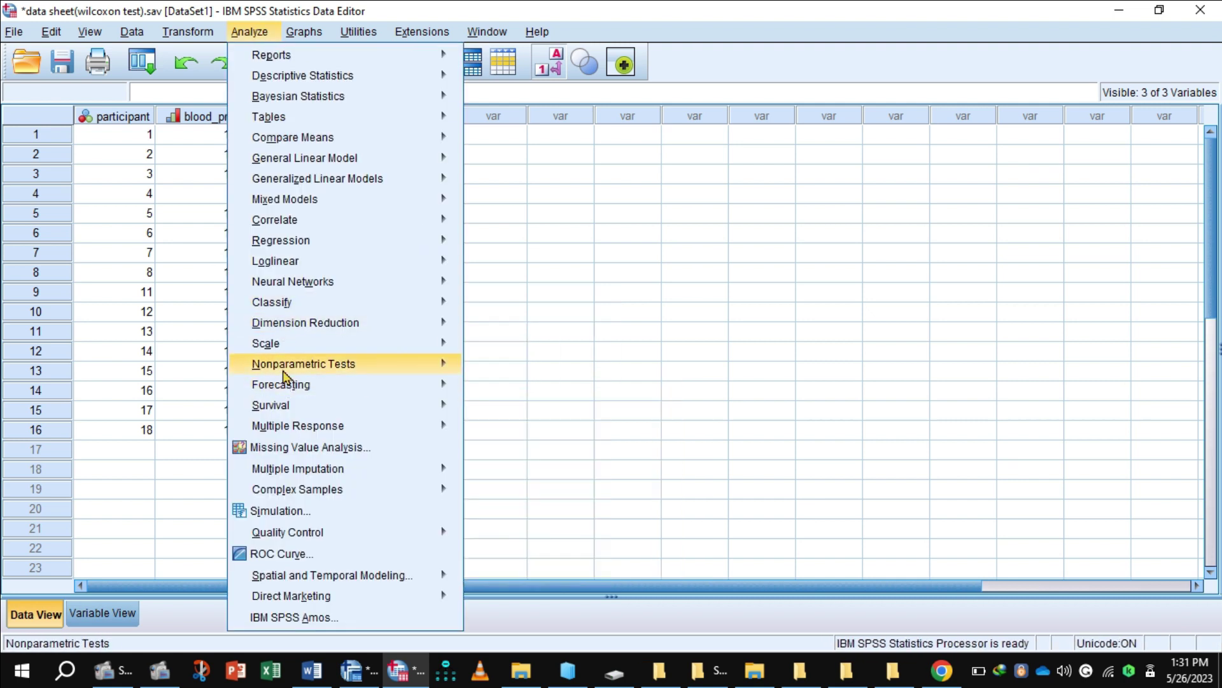
mouse_move(304, 363)
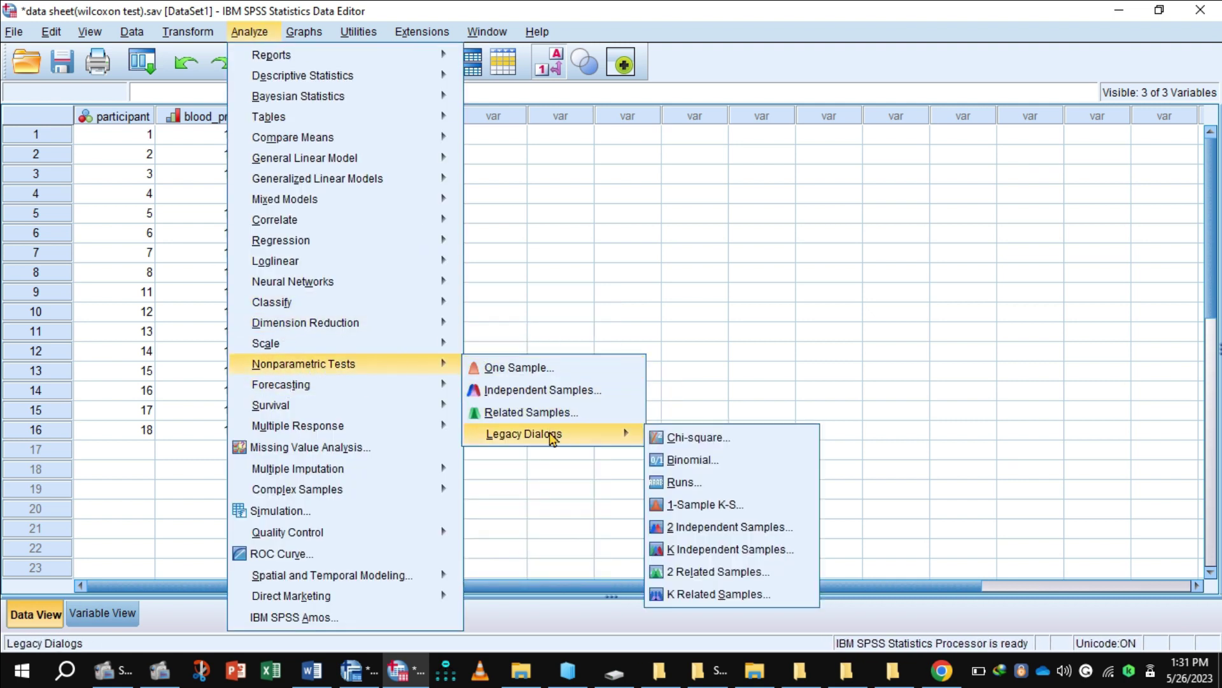
mouse_move(524, 434)
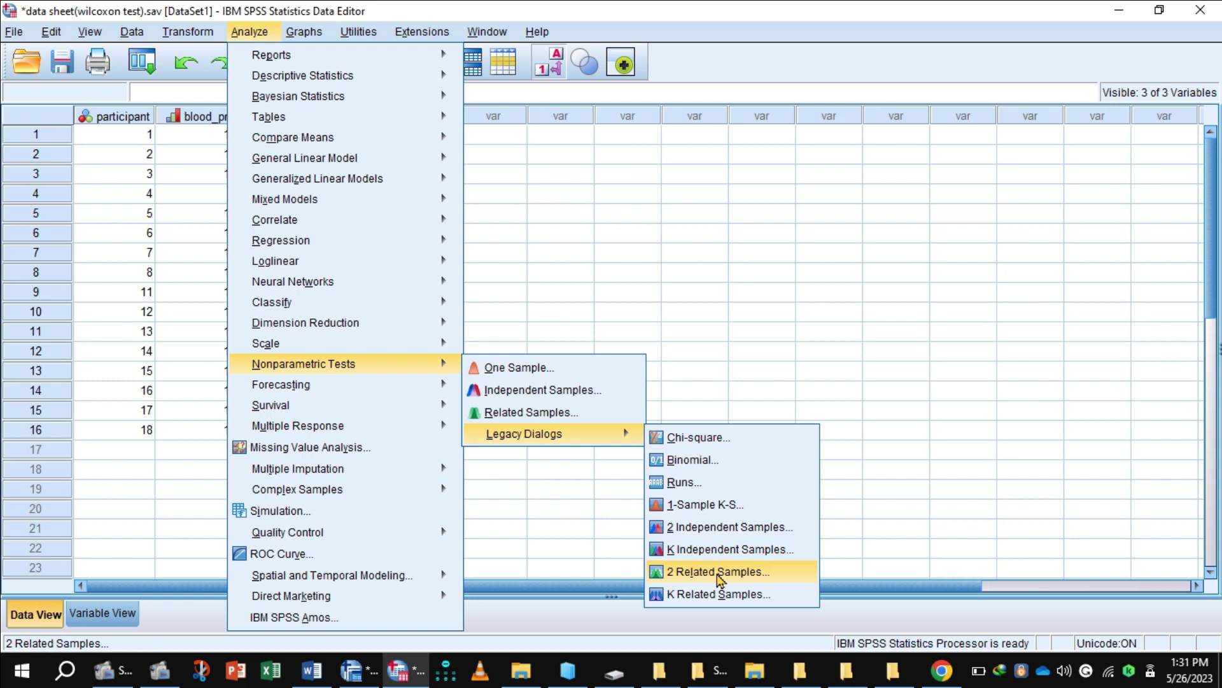
- Run a Wilcoxon test pairing blood_pre (Variable1) with blood_post (Variable2)
left_click(719, 574)
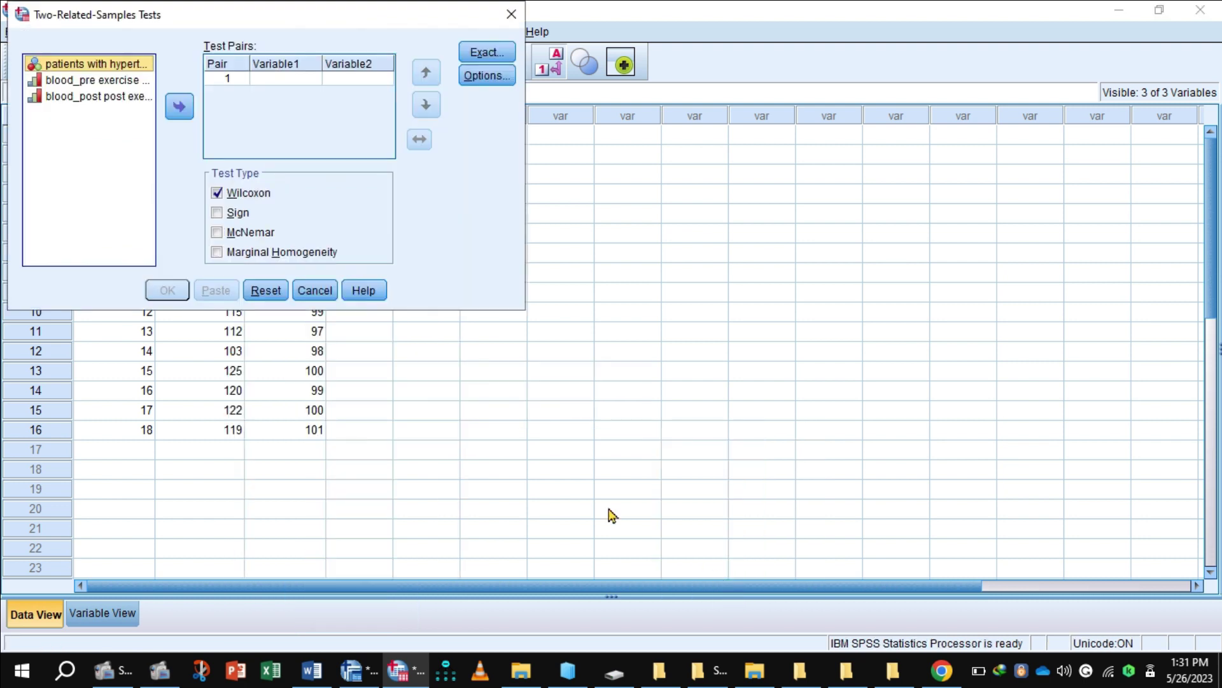
left_click(77, 81)
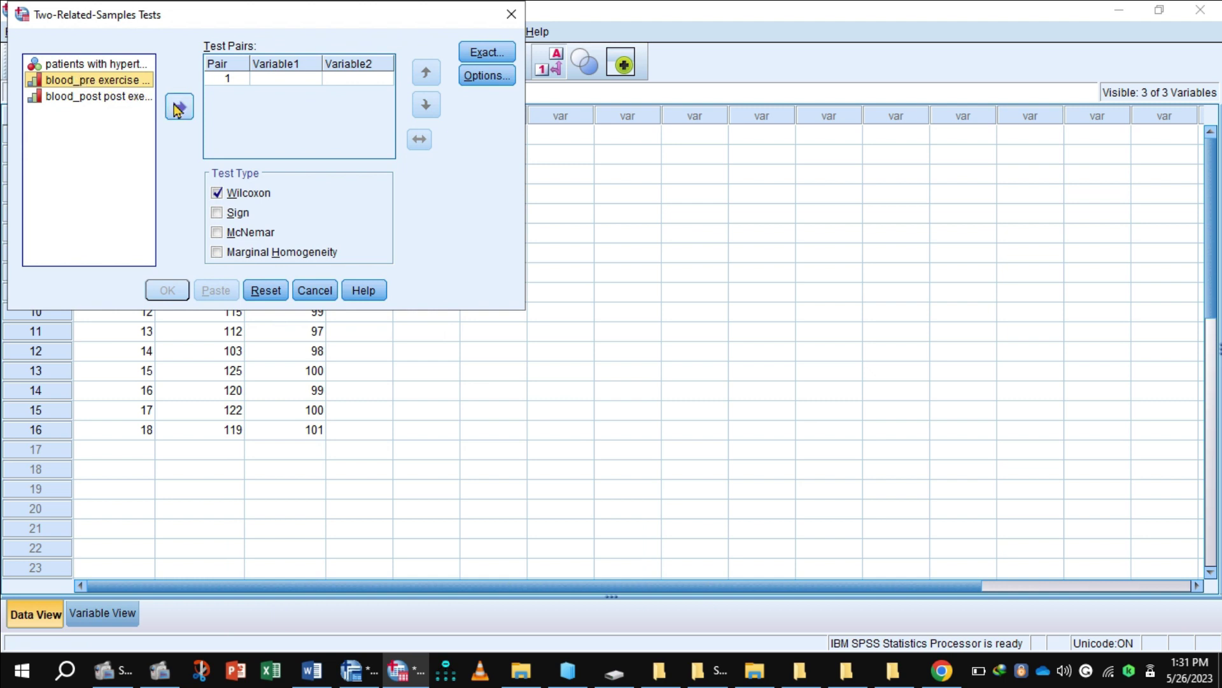
left_click(178, 108)
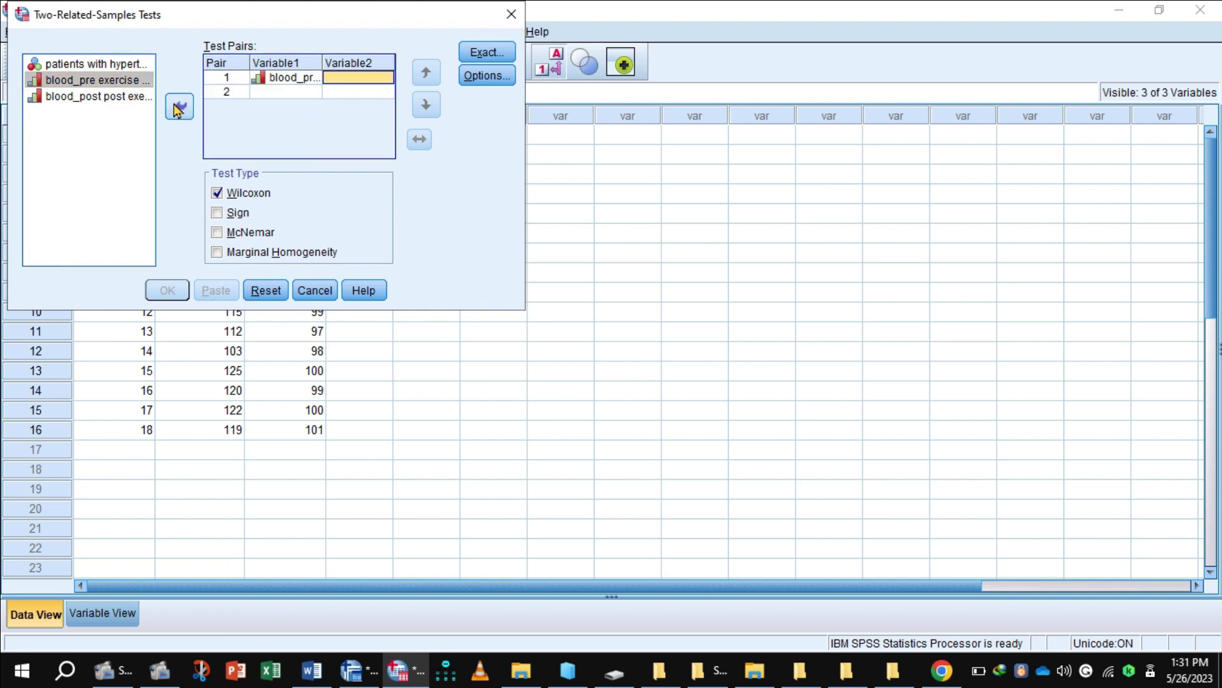
left_click(77, 100)
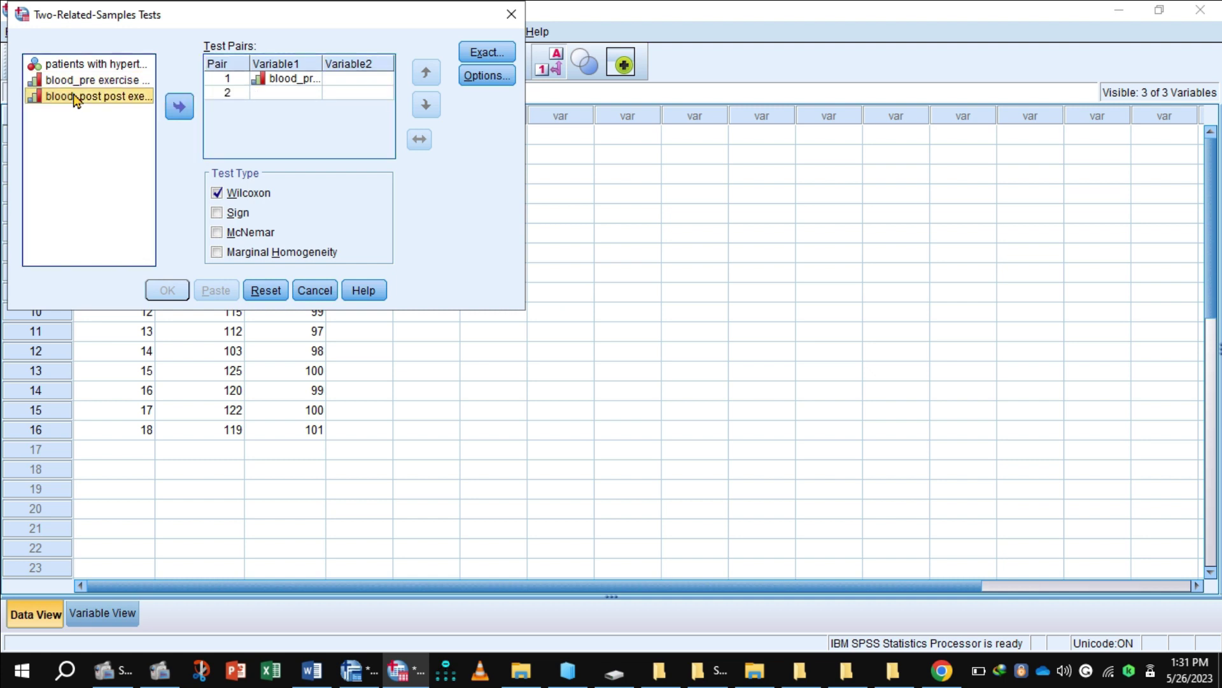
left_click(179, 108)
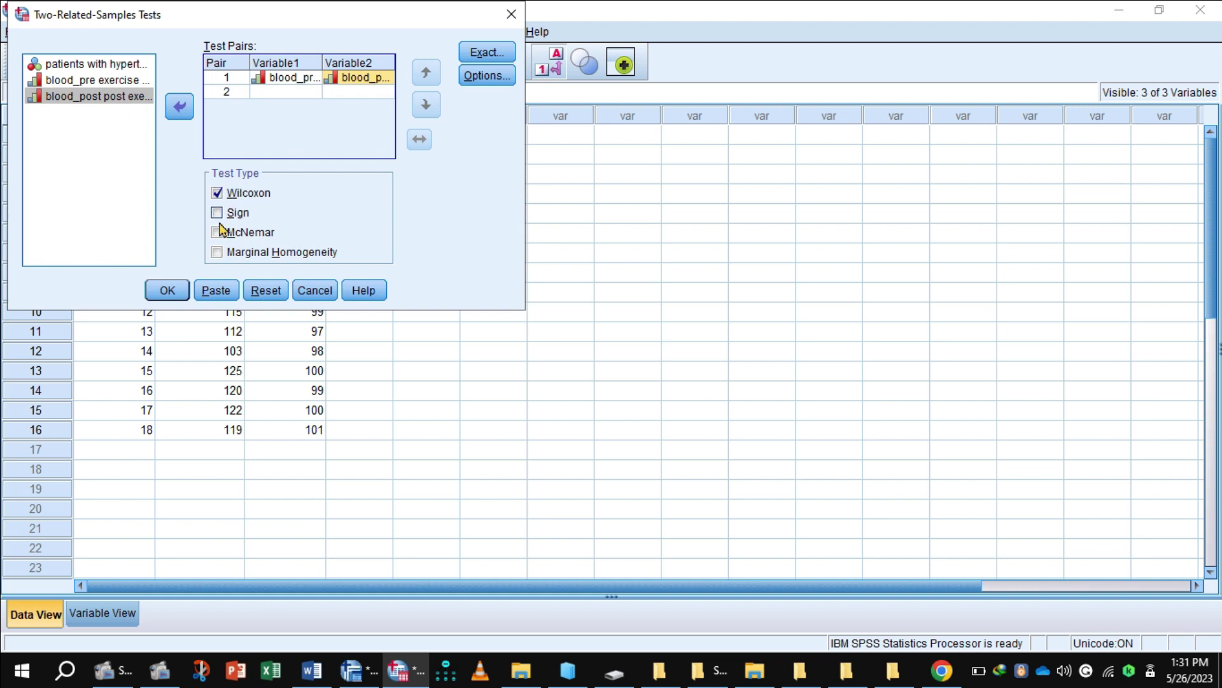
left_click(167, 289)
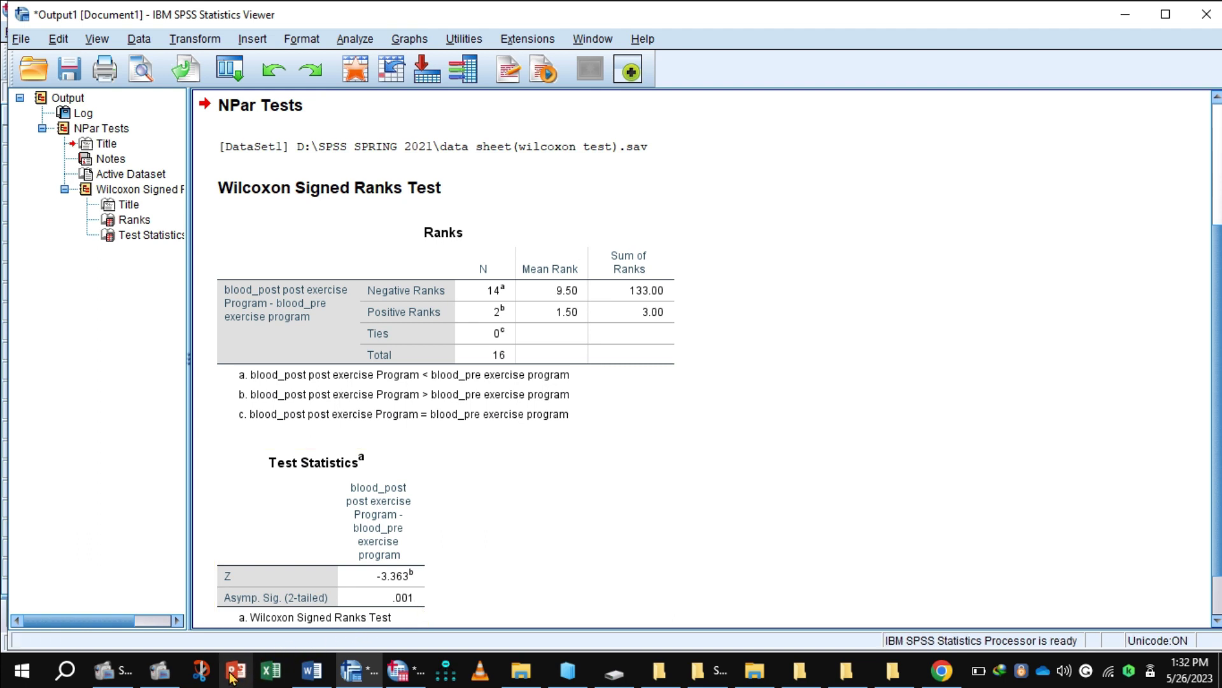
mouse_move(104, 672)
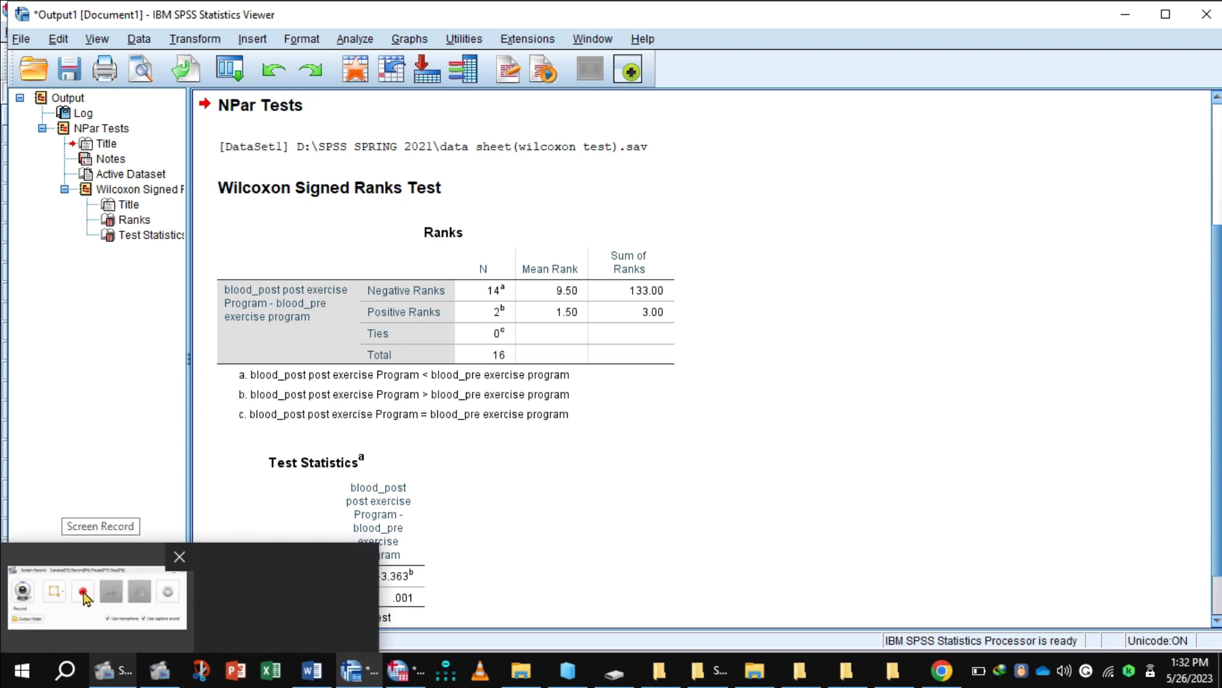
left_click(85, 597)
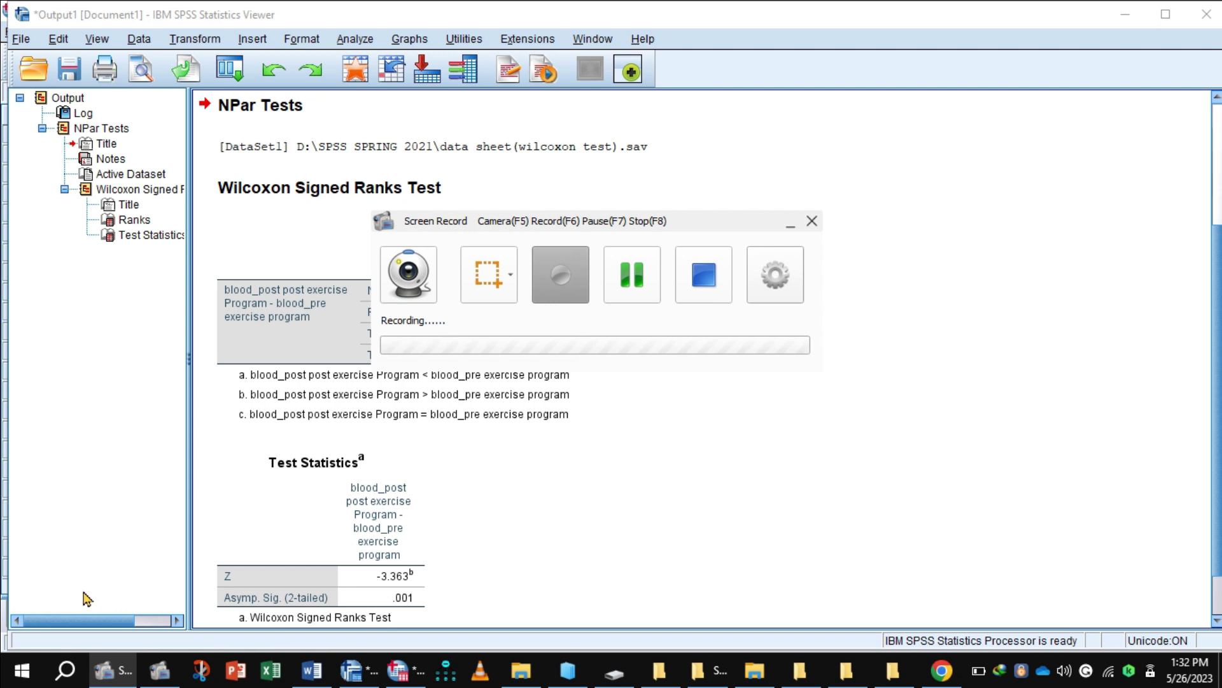